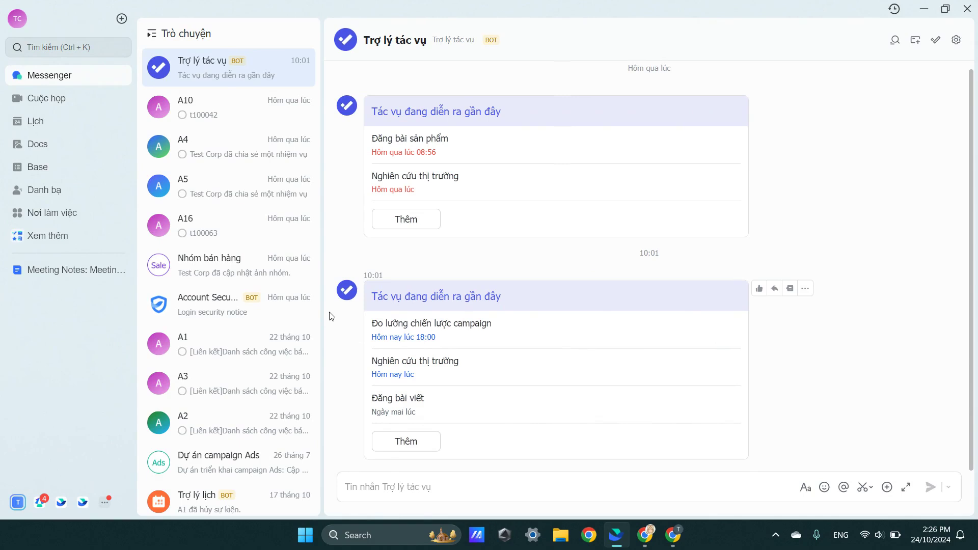
- Search the workspace for "OKR" and open the OKR application from the results
left_click(75, 48)
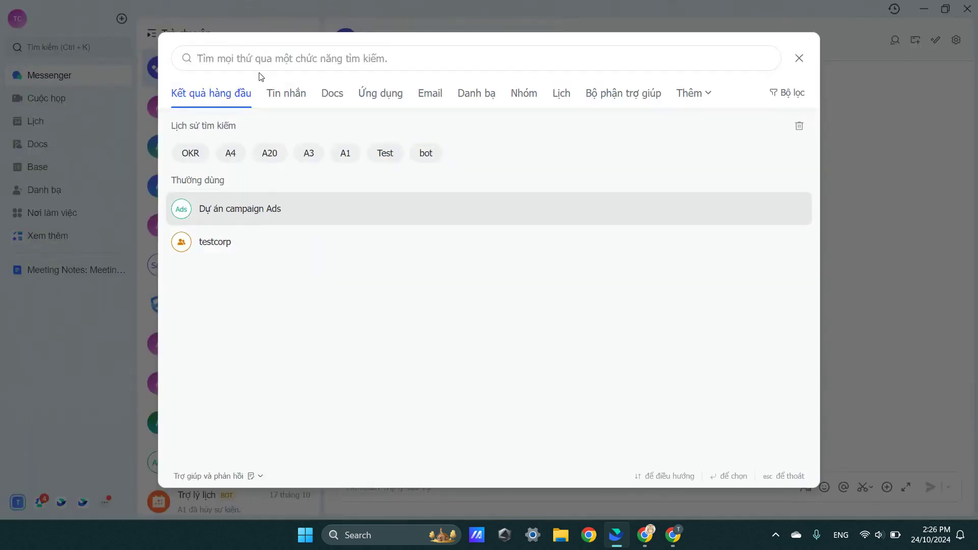
type("OKR")
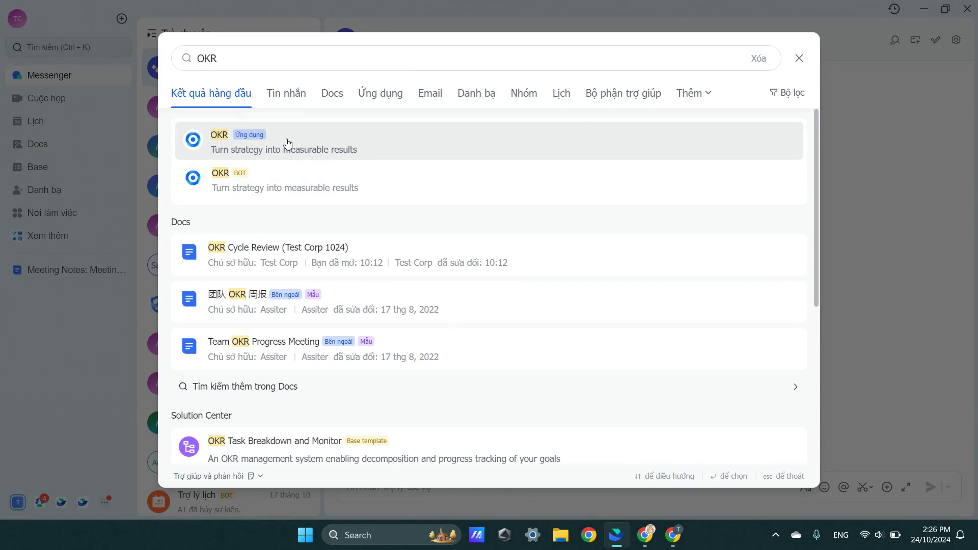
left_click(289, 144)
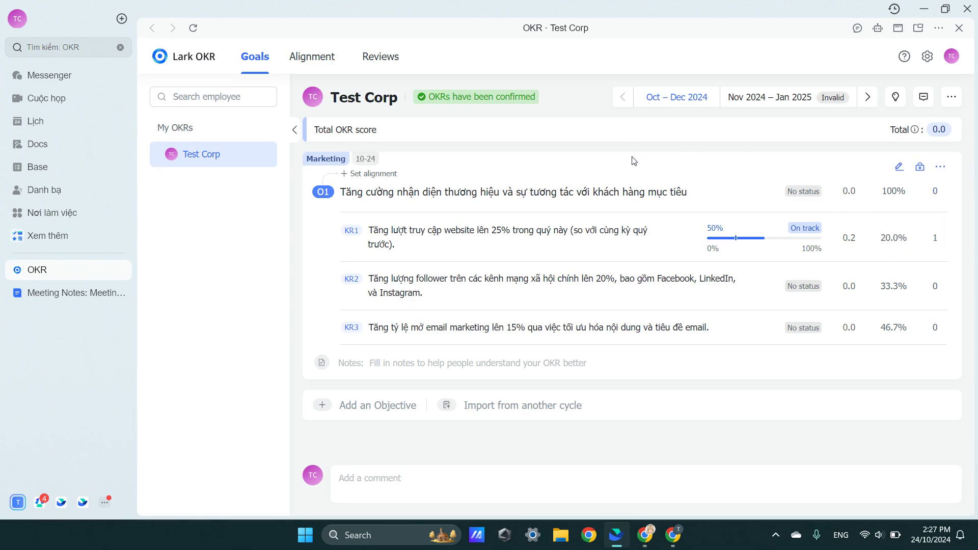
- Look through the OKR alignment map and the reviews page, then return to the goals overview
left_click(324, 58)
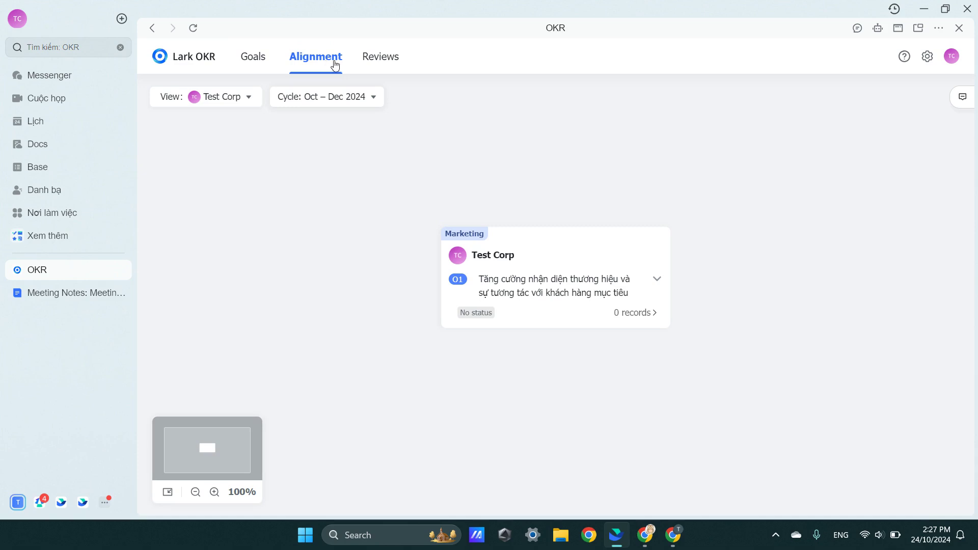
left_click(390, 62)
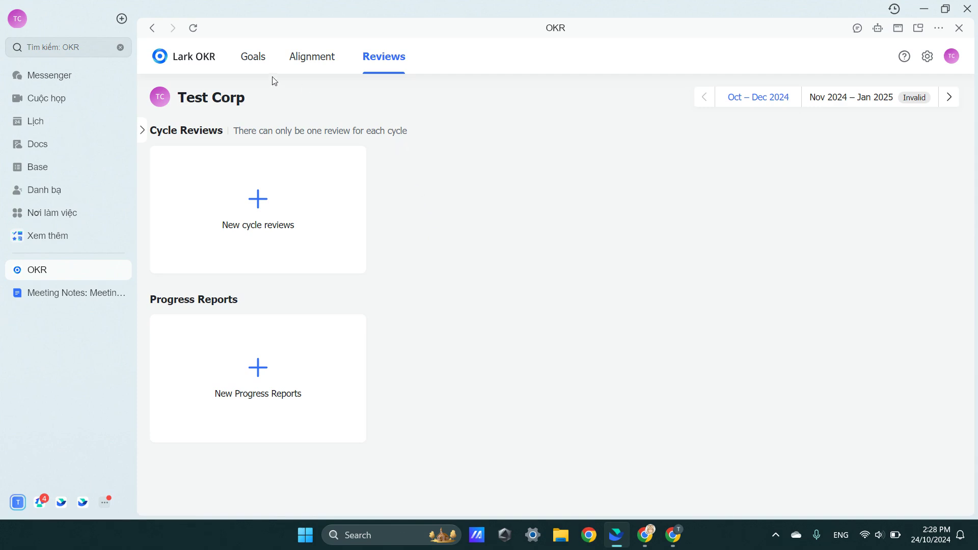
left_click(254, 57)
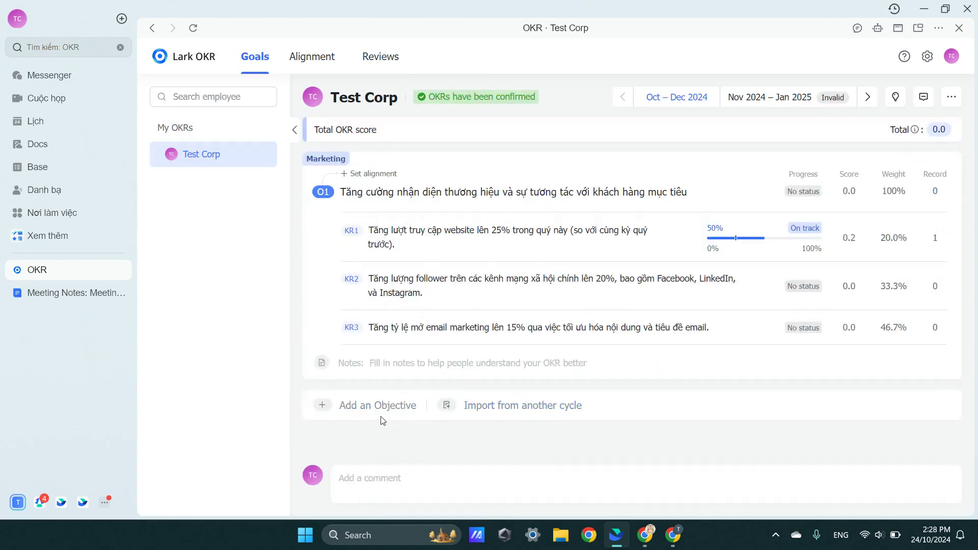
- Add an objective in the Sales category reading "Tăng doanh thu bán hàng và mở rộng thị phần trong quý 4 2024"
left_click(356, 406)
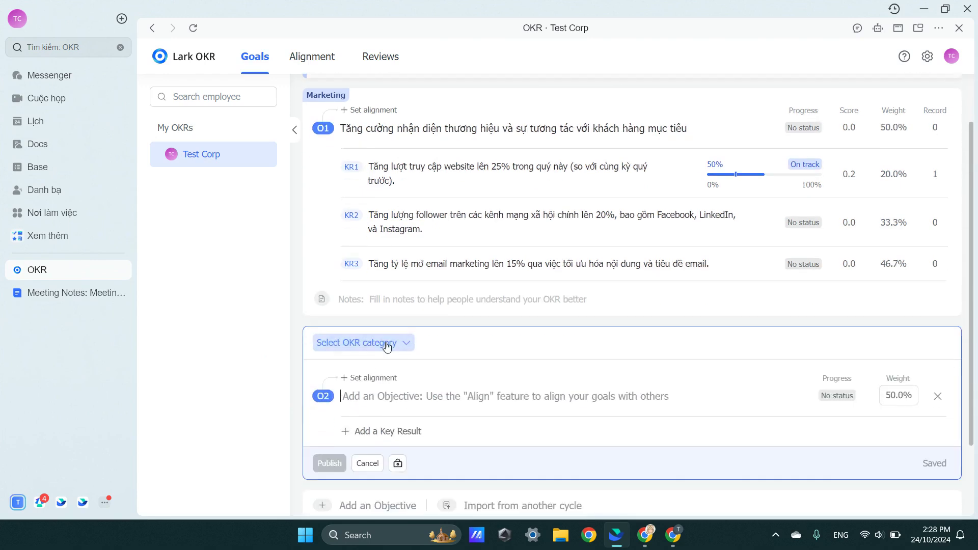
left_click(388, 345)
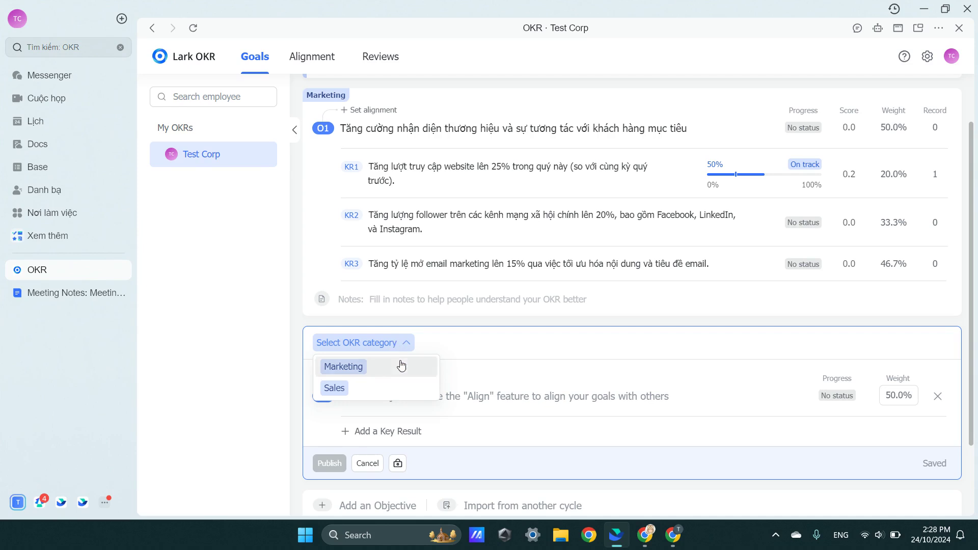
left_click(399, 388)
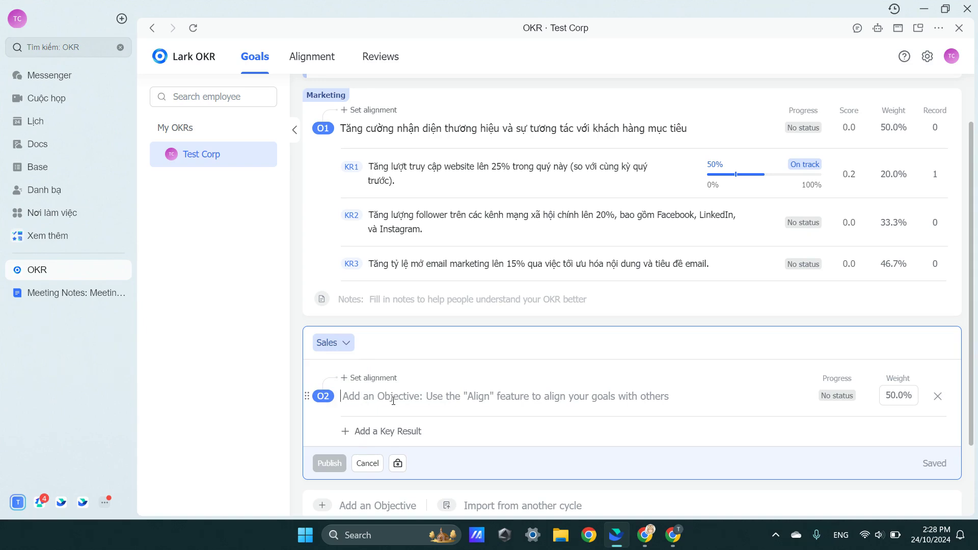
type("Tăng d")
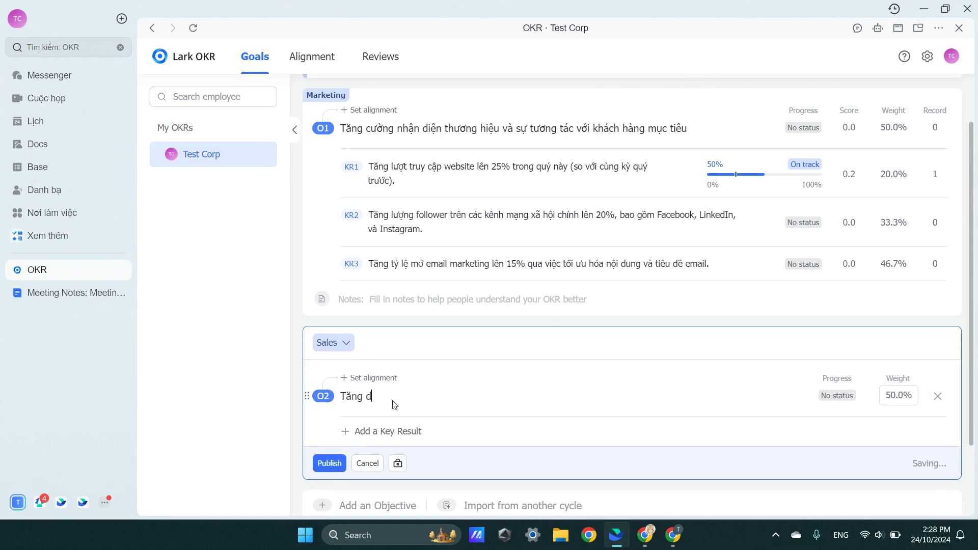
type("oanh thu bán hàng ")
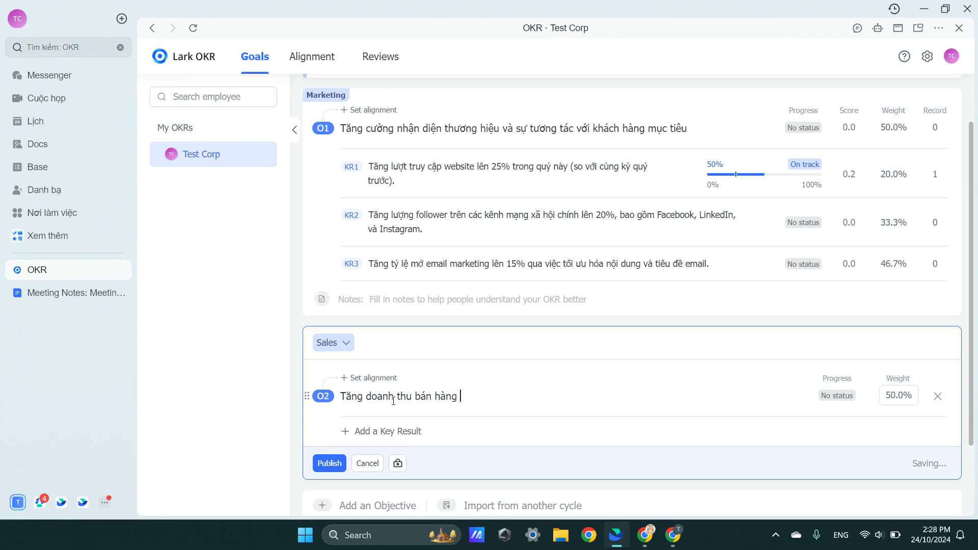
type("và mở rộng thị phần trong")
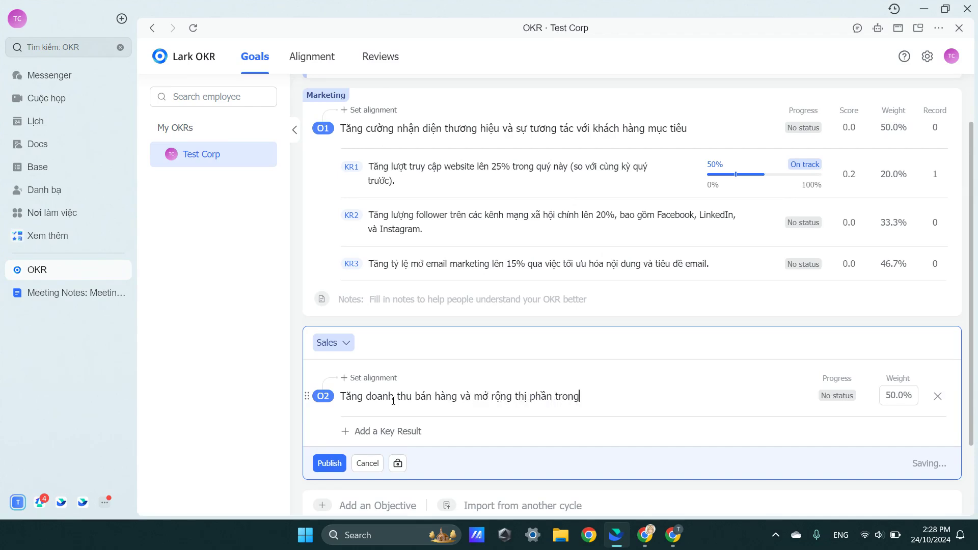
type(" quý 4 2024")
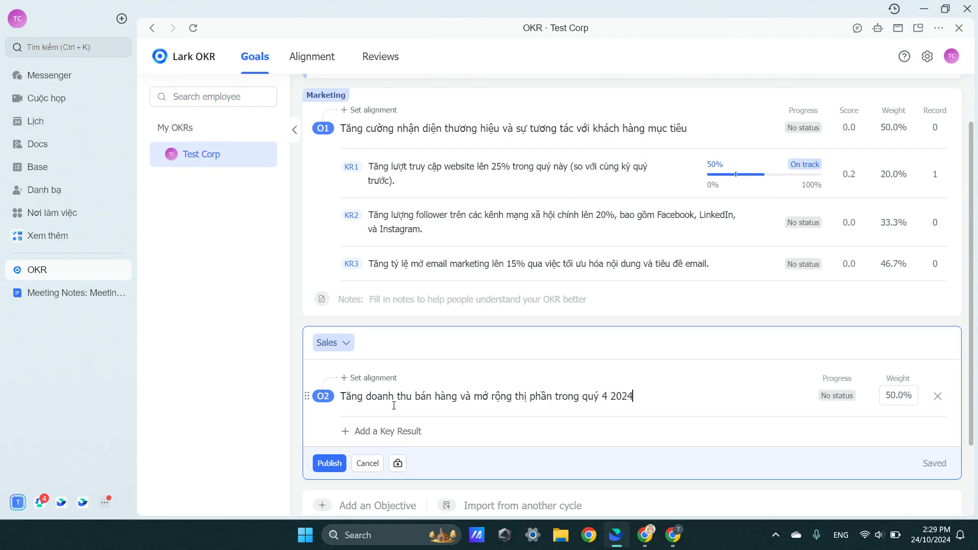
- Add the key result "Tăng doanh thu bán hàng tháng lên 20%" to the Sales objective
left_click(404, 430)
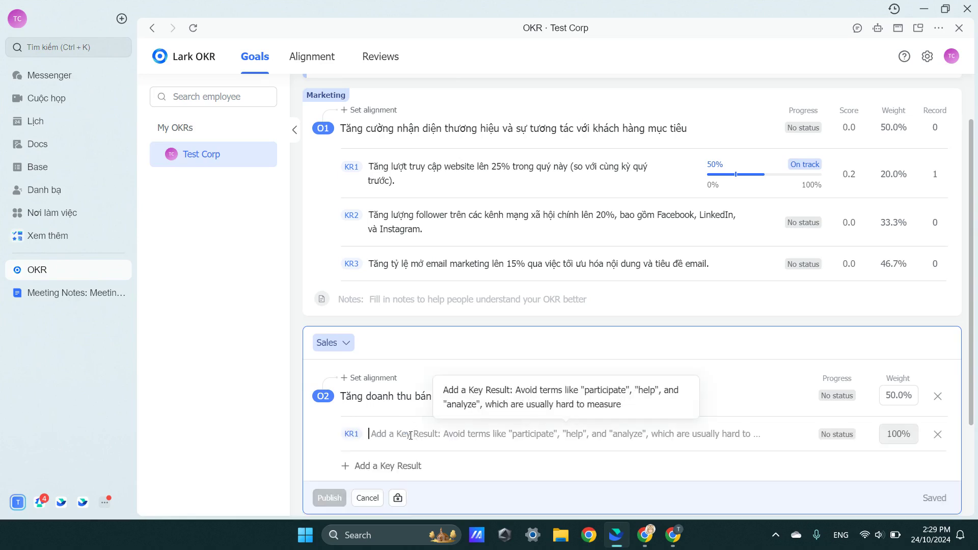
type("Tăng ")
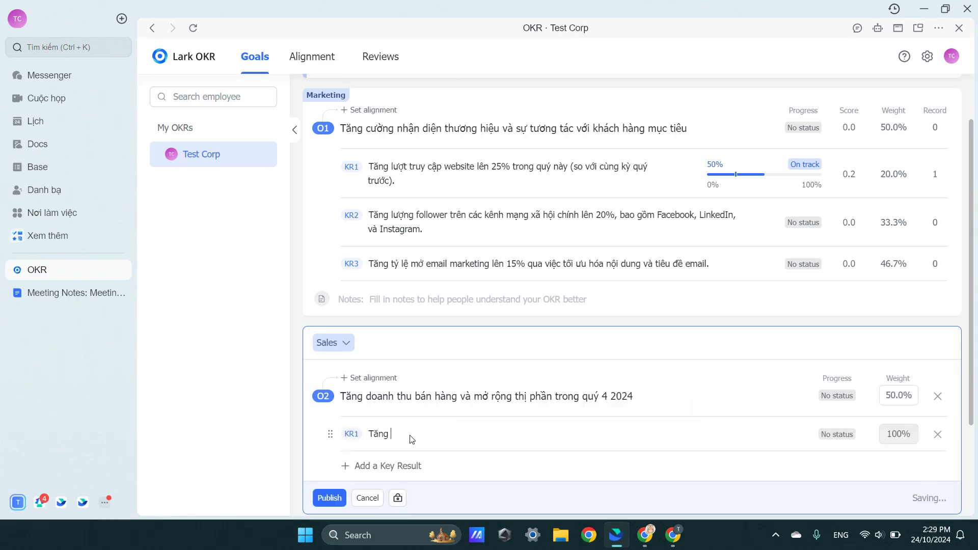
type("doanh thu bán hàng thá")
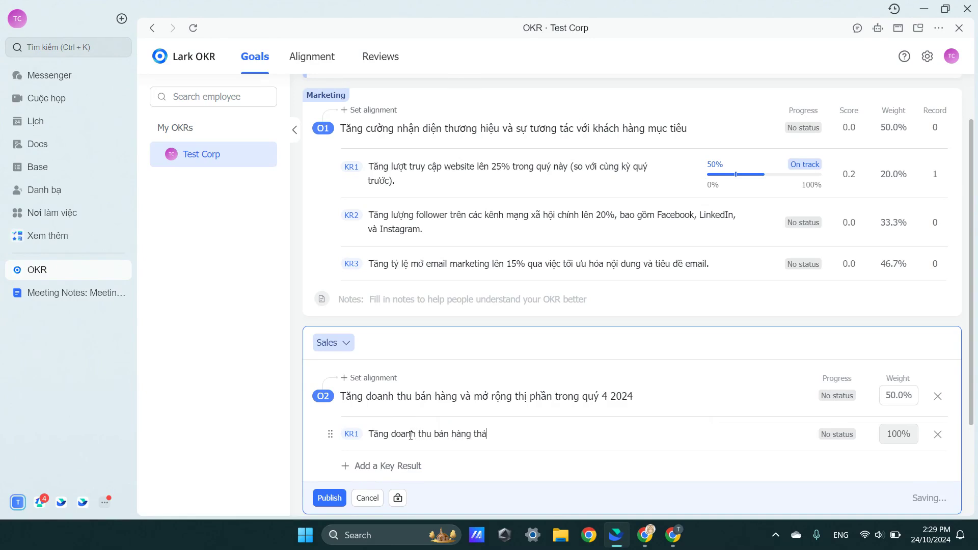
type("ng lên 20%")
- Add a second key result "Mở rộng thị phần tại 3 quốc gia Đông Nam Á" to the Sales objective
scroll(411, 435, "down", 1)
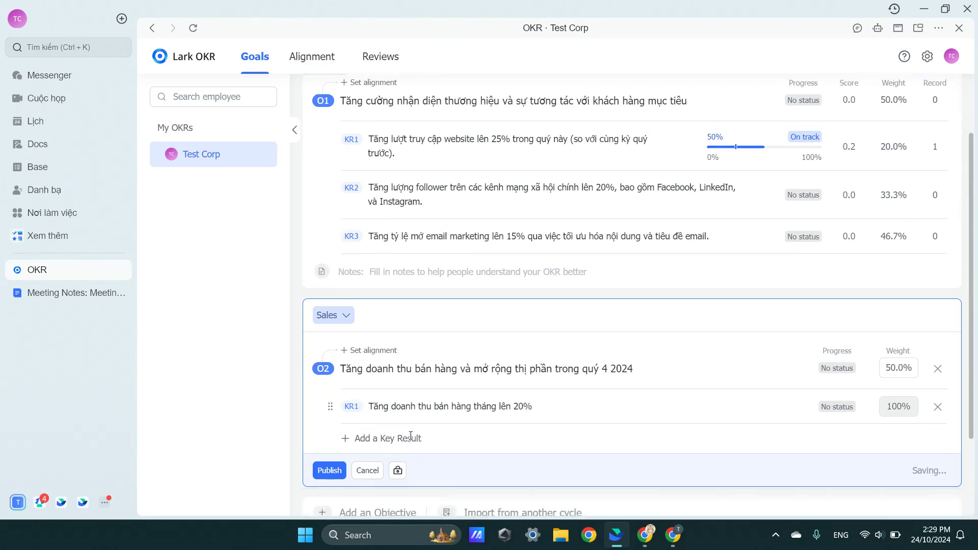
left_click(411, 434)
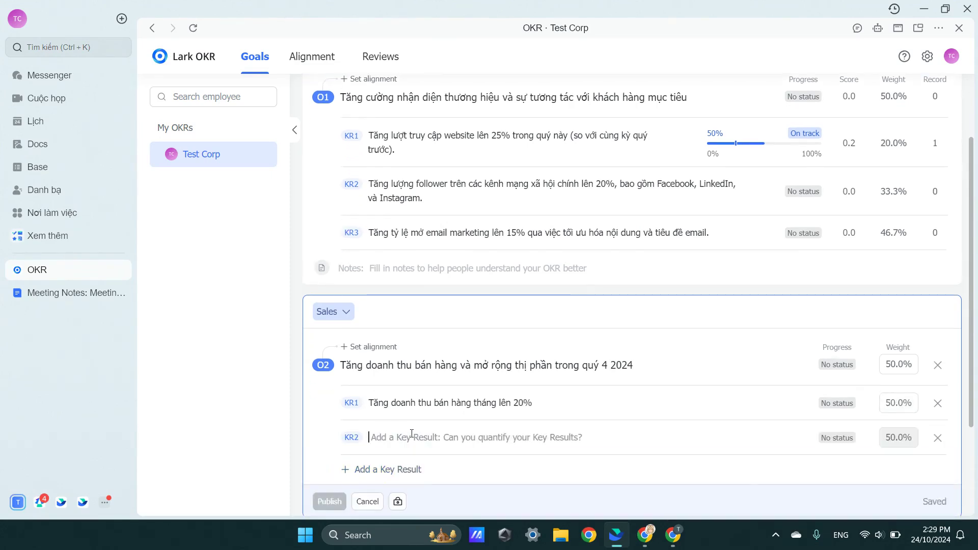
type("Mở rộng ")
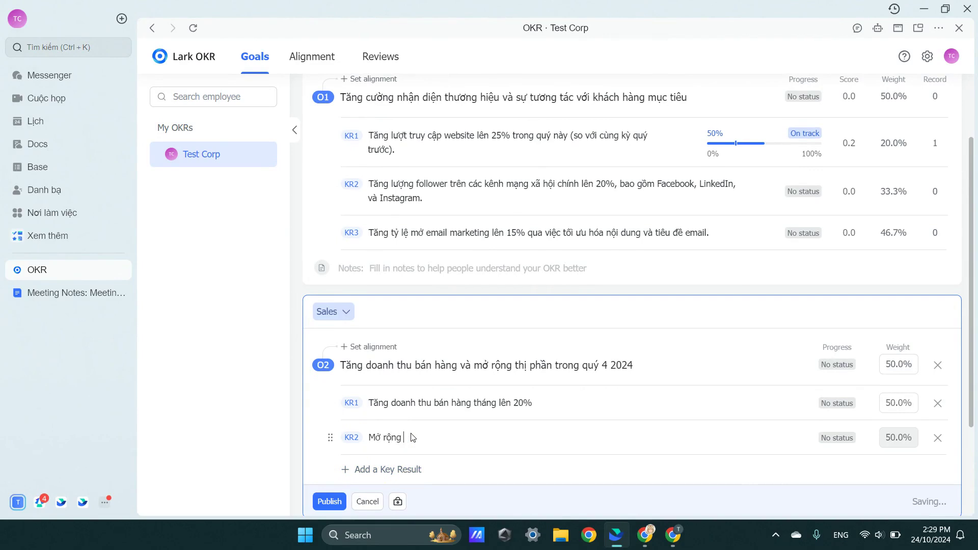
type("thị phần tại 3 quốc")
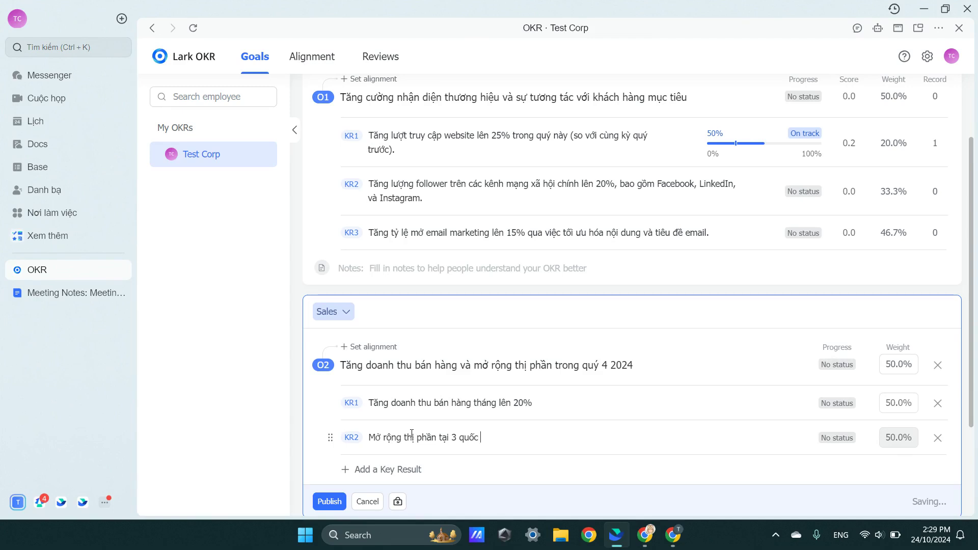
type(" giá")
type(" Đông N")
type("am Ad")
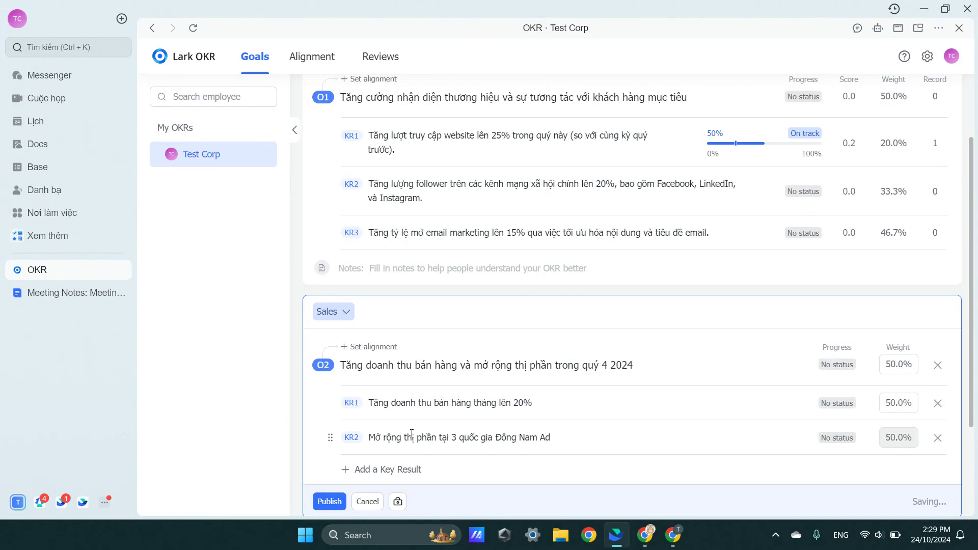
key("BackSpace")
key("BackSpace")
type("Á")
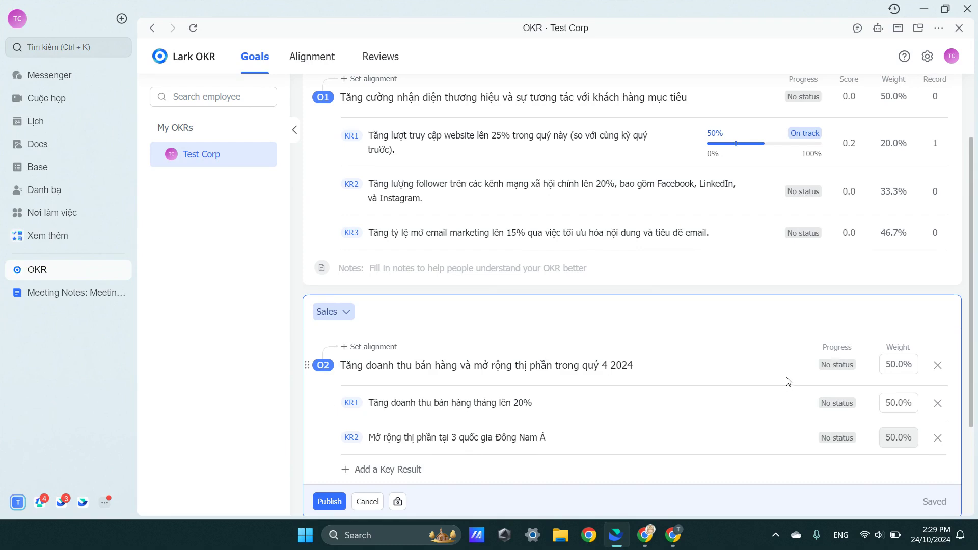
- Compare the Marketing and Sales objectives and the weight assigned to each of them
scroll(463, 351, "down", 1)
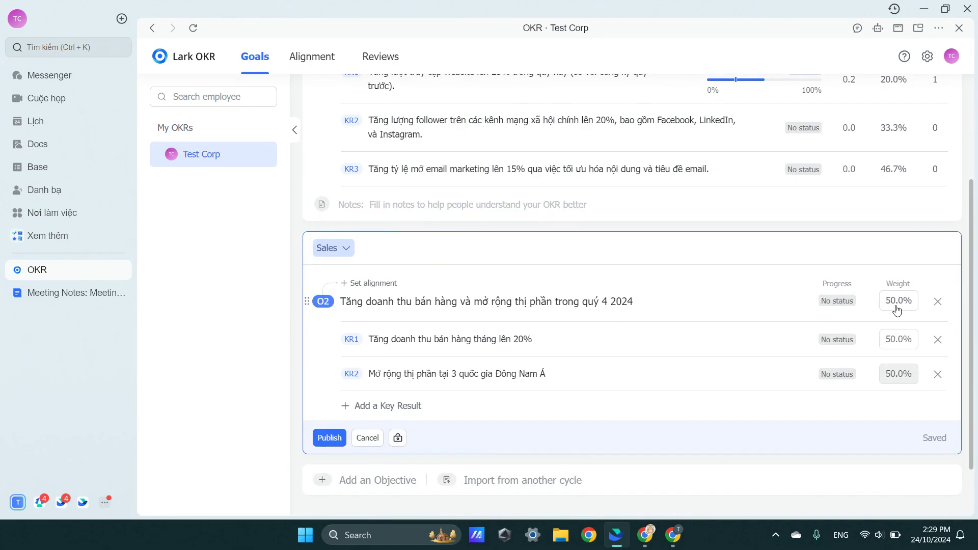
scroll(896, 309, "up", 3)
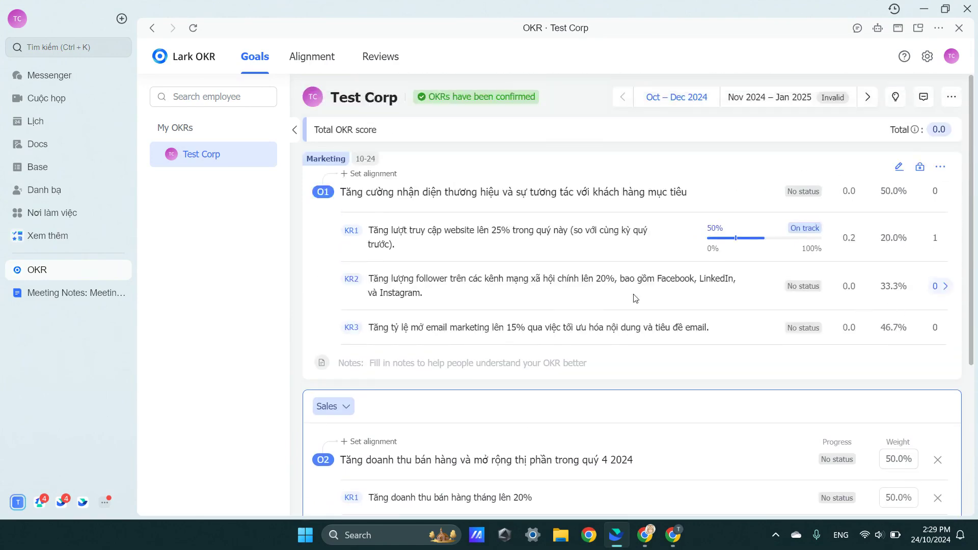
left_click_drag(331, 98, 398, 98)
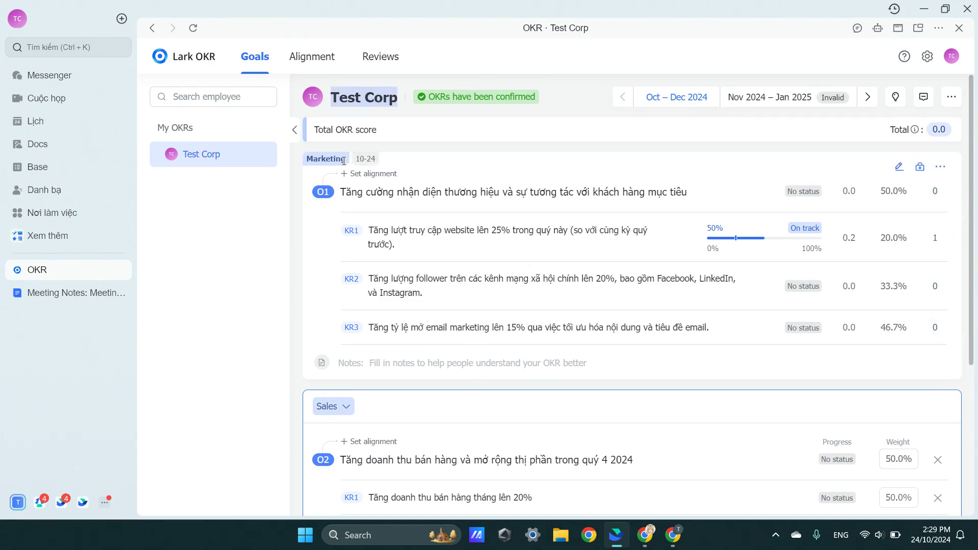
left_click_drag(341, 192, 513, 195)
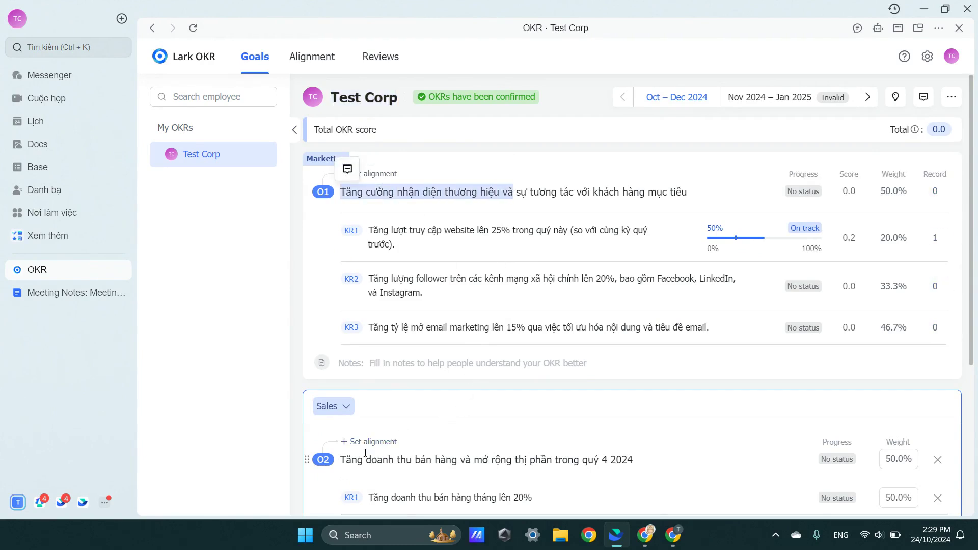
left_click_drag(363, 460, 519, 439)
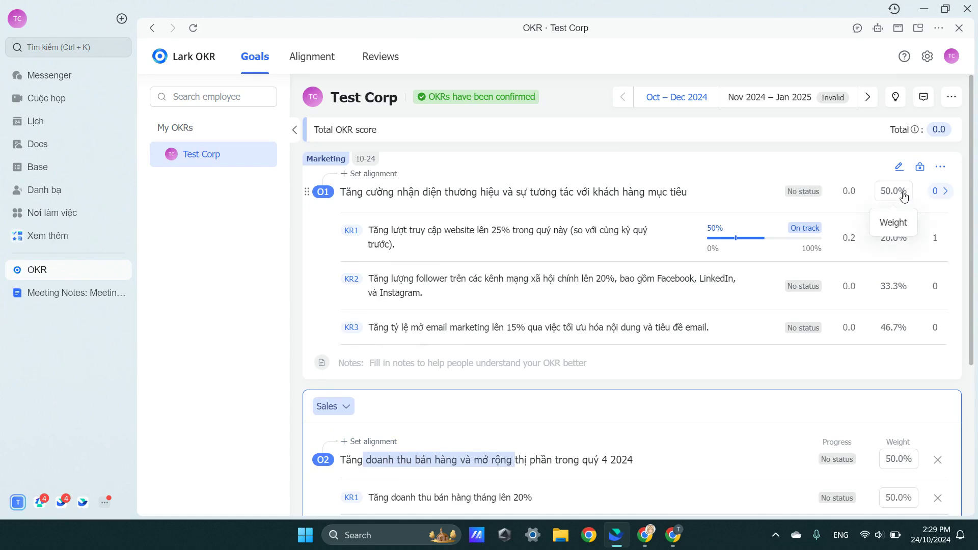
scroll(904, 214, "down", 1)
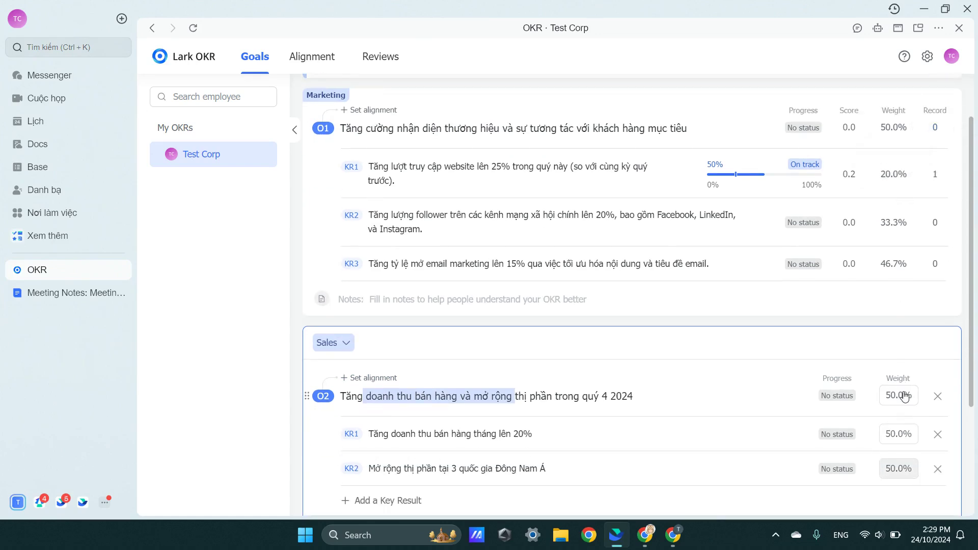
scroll(904, 396, "up", 1)
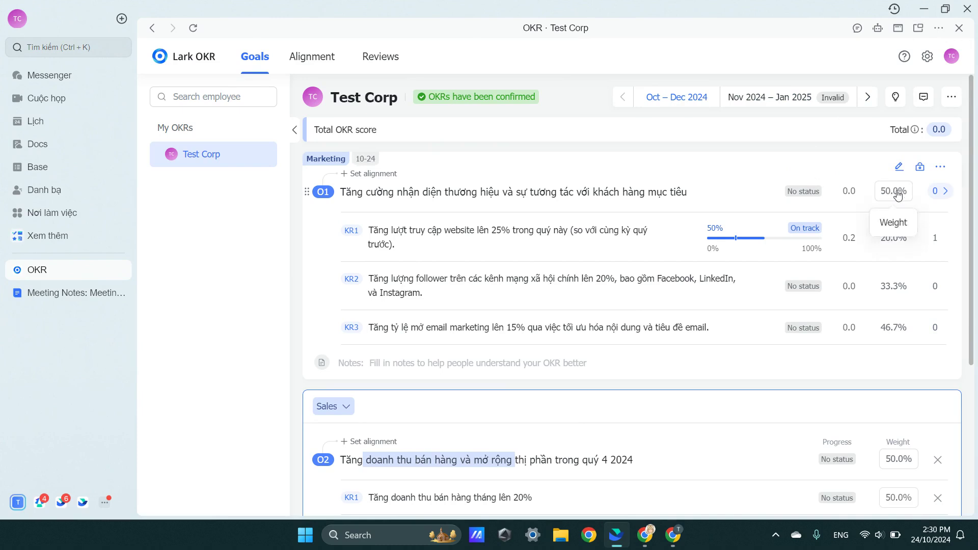
scroll(897, 196, "down", 1)
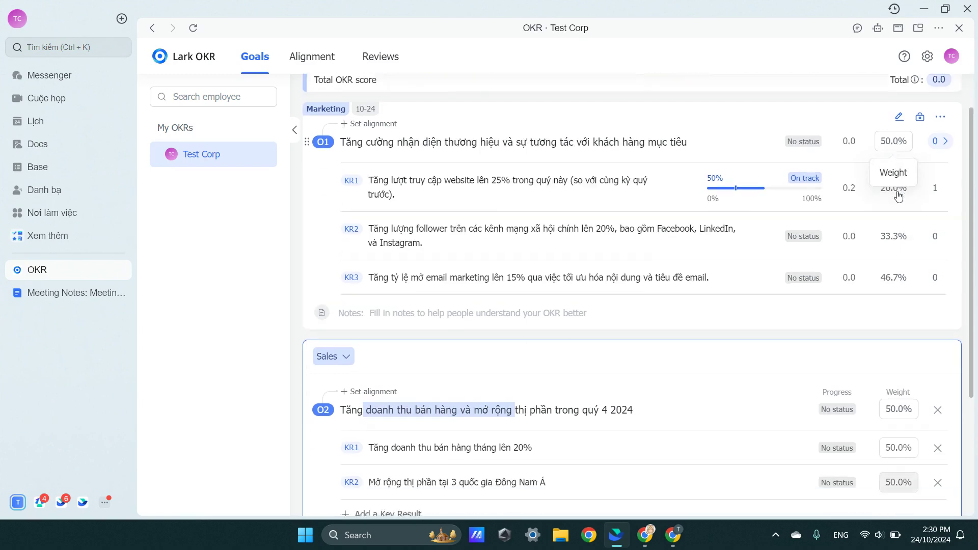
- Set the Marketing objective's weight to 35%, leaving the rest to the Sales objective, and confirm the objective weights
left_click(893, 399)
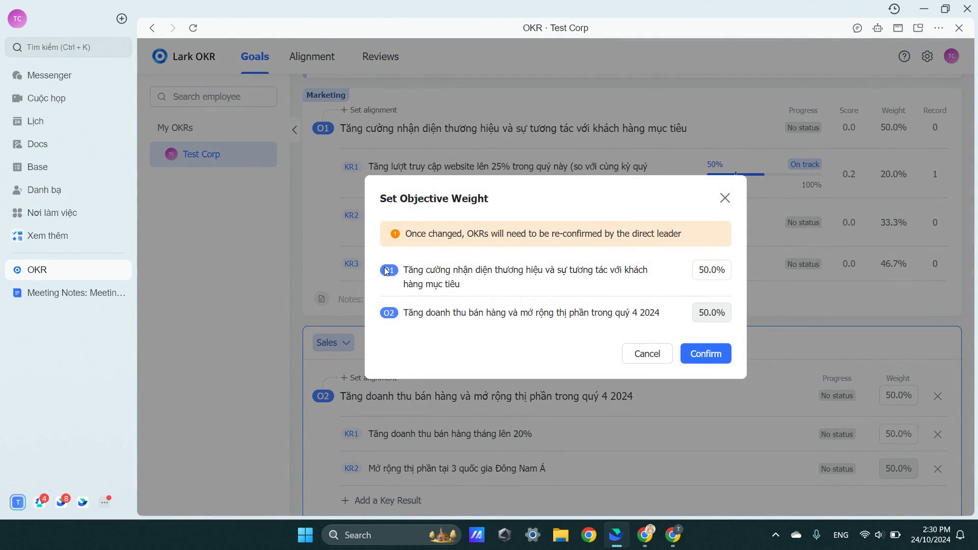
left_click_drag(414, 270, 560, 279)
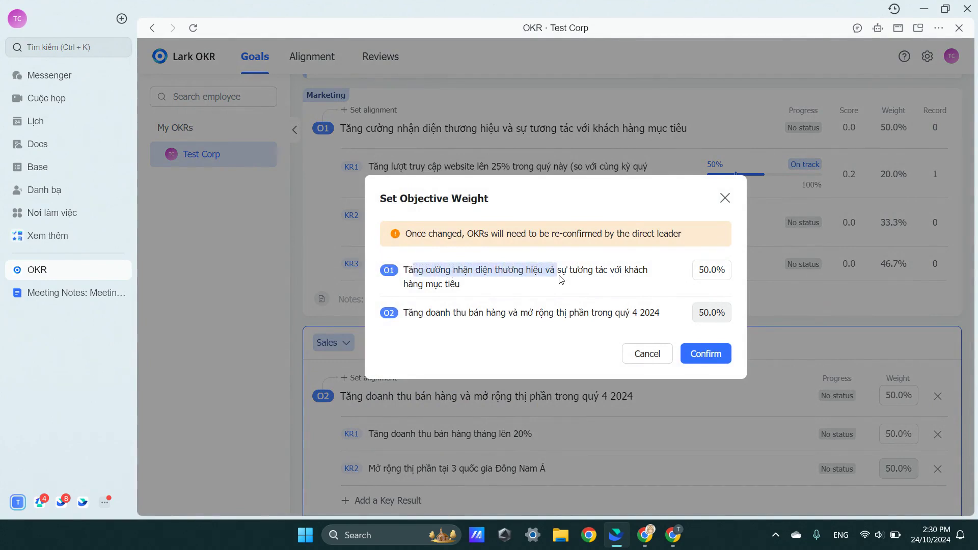
left_click(523, 286)
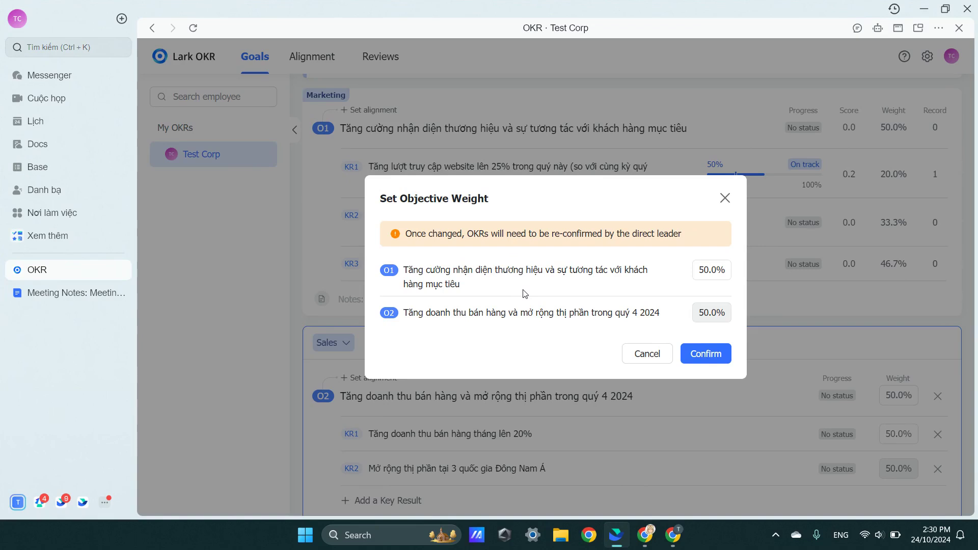
left_click(722, 276)
key("BackSpace")
key("BackSpace")
key("BackSpace")
key("BackSpace")
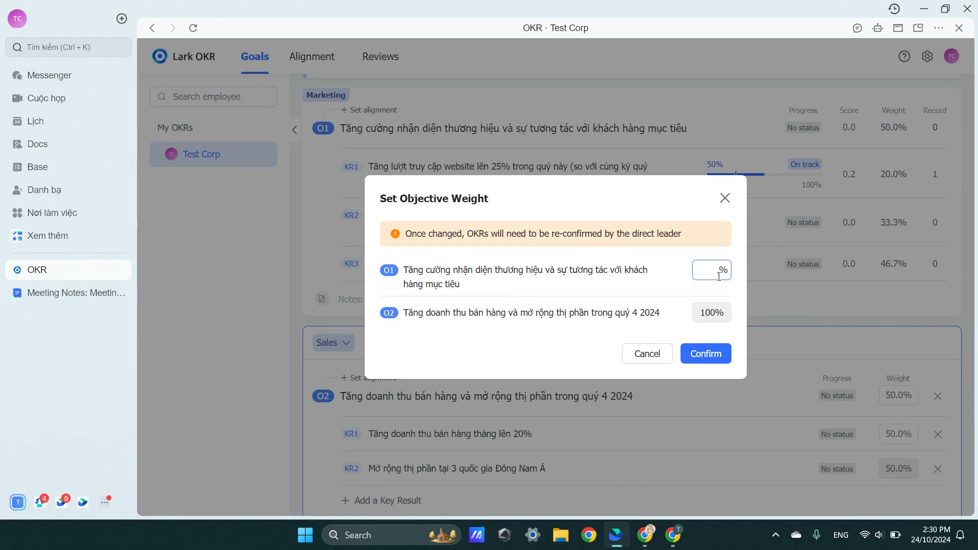
type("40")
key("BackSpace")
key("BackSpace")
type("35")
left_click(672, 285)
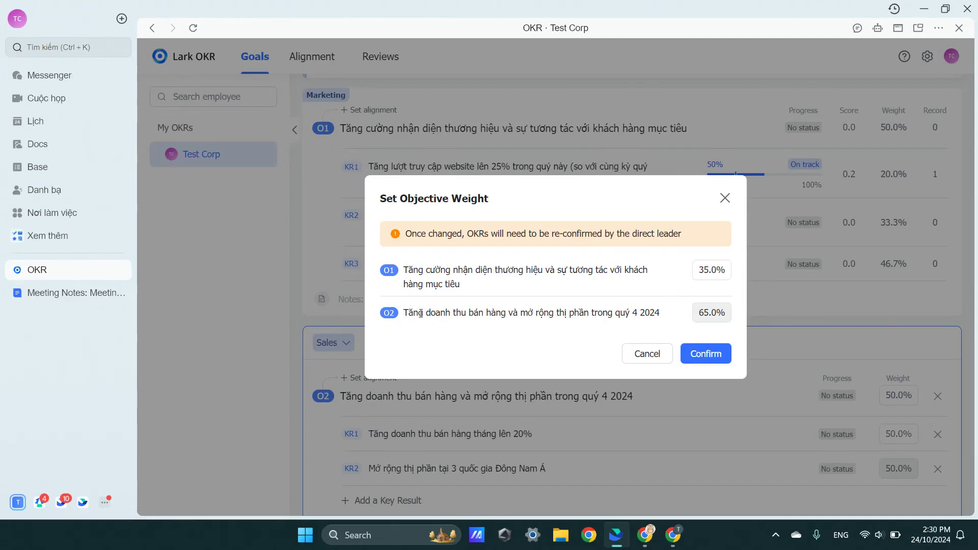
left_click_drag(413, 313, 611, 316)
mouse_move(698, 311)
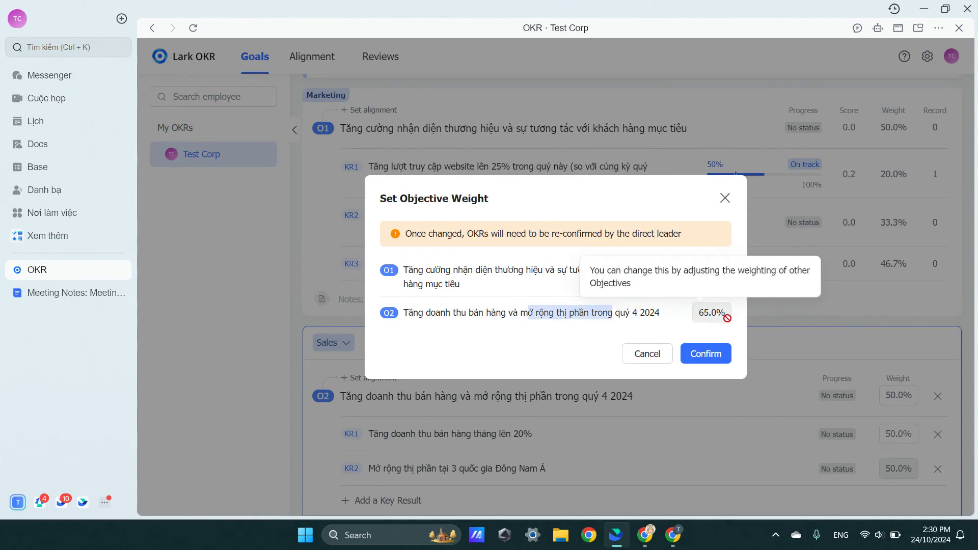
left_click(674, 308)
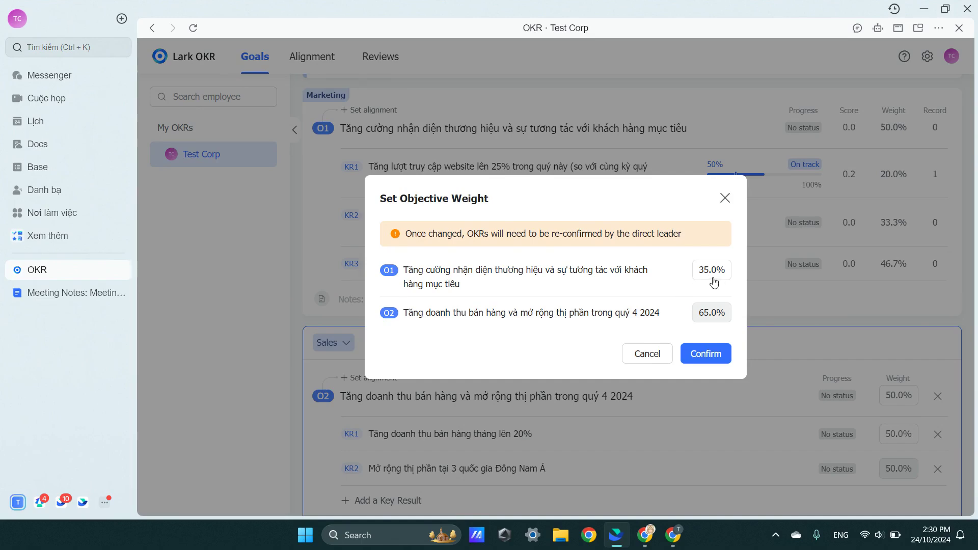
left_click(707, 357)
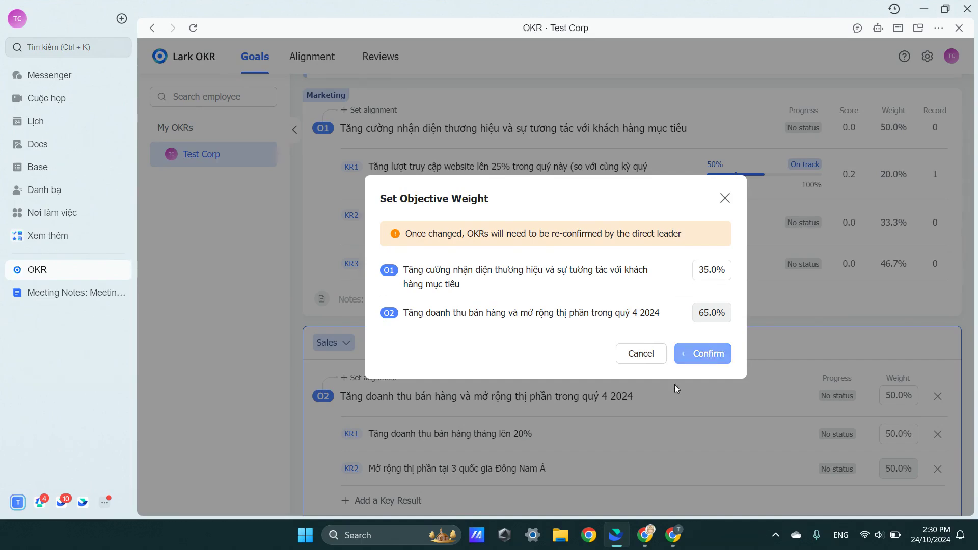
- Update the progress of the Marketing objective's first key result, on website traffic, to 30% and submit it
scroll(820, 341, "down", 2)
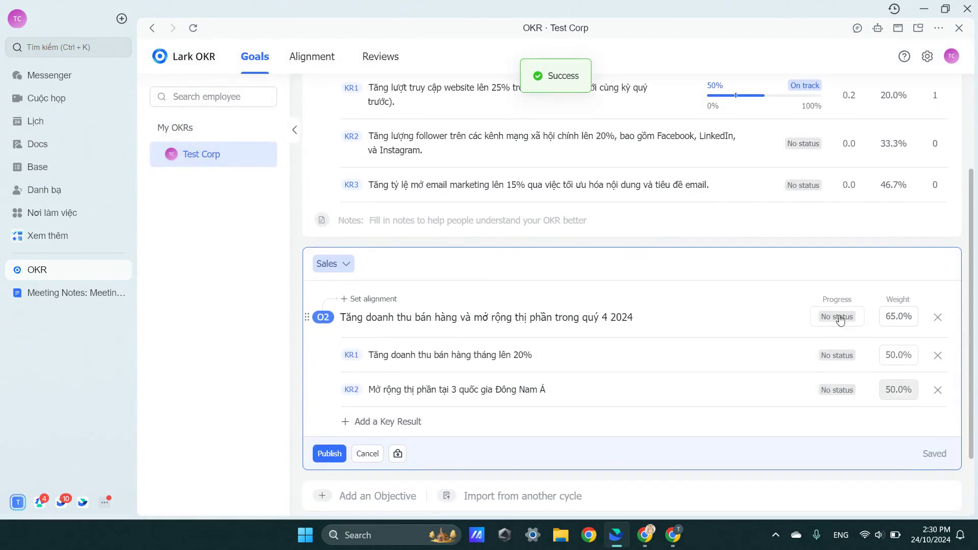
scroll(900, 301, "up", 2)
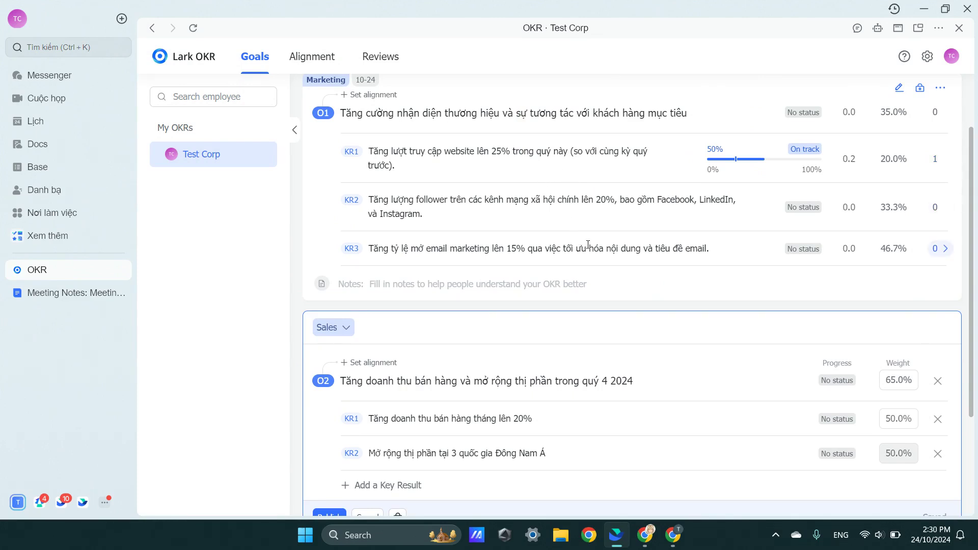
scroll(838, 197, "up", 2)
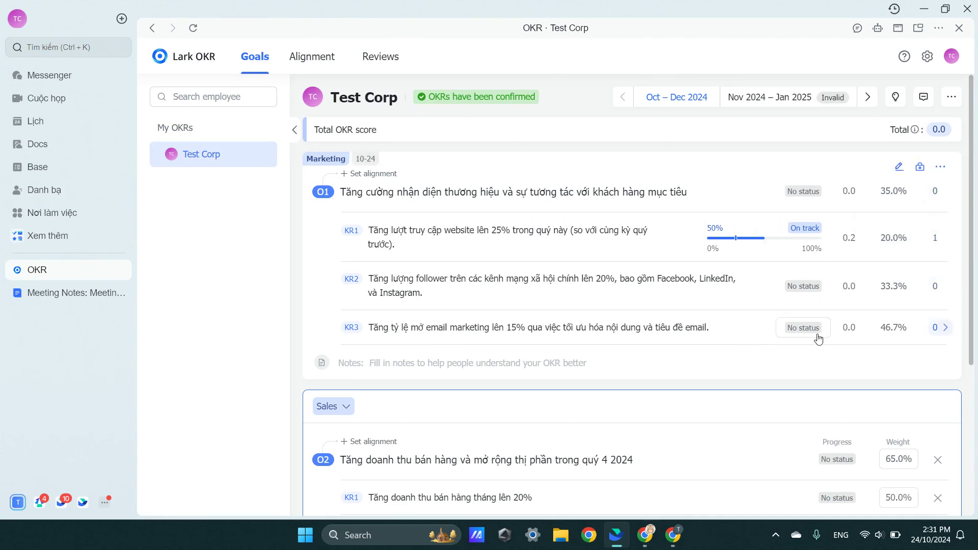
left_click(798, 233)
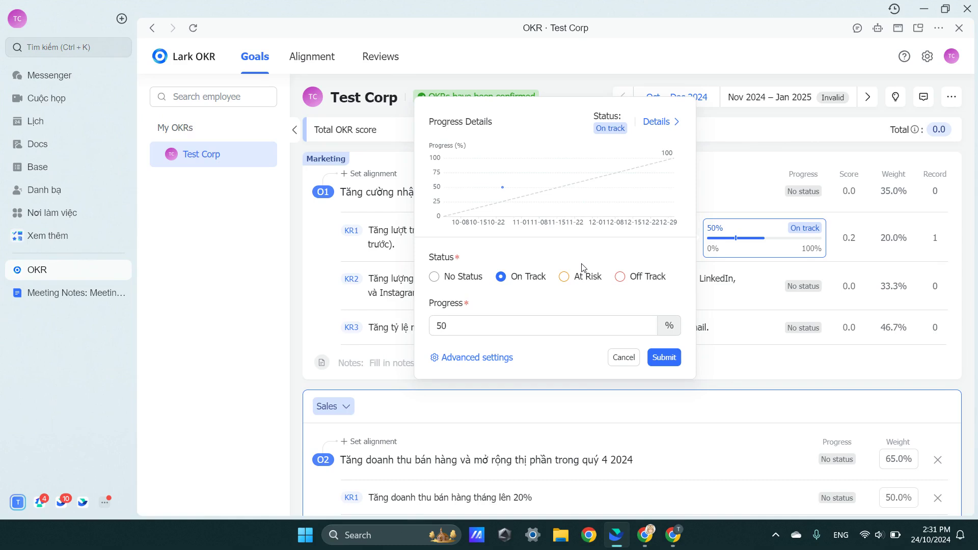
left_click(484, 325)
left_click_drag(478, 325, 435, 332)
key("BackSpace")
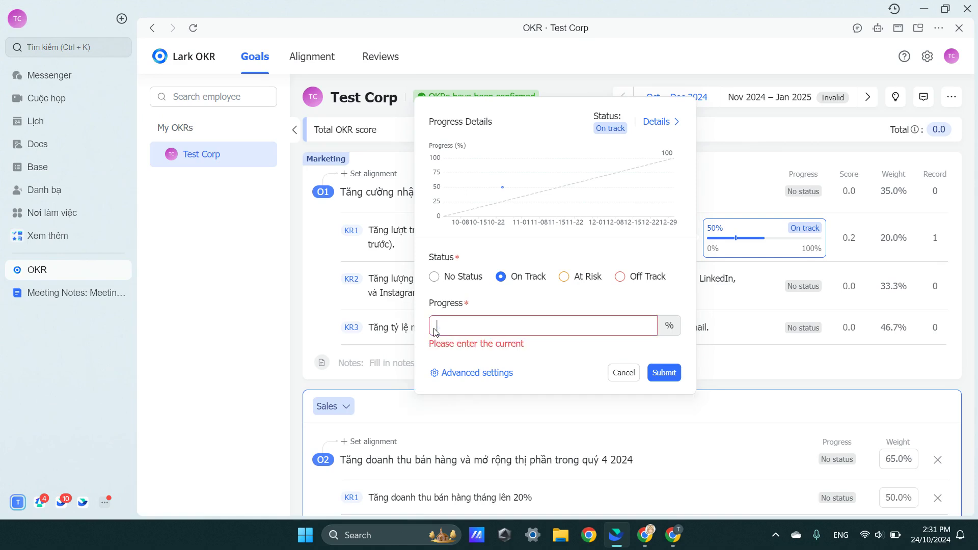
type("30")
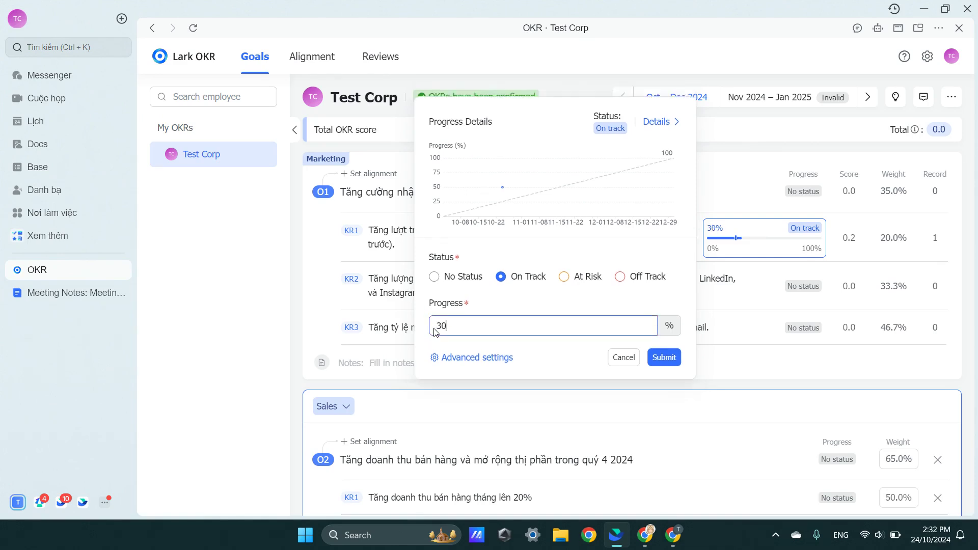
left_click(664, 358)
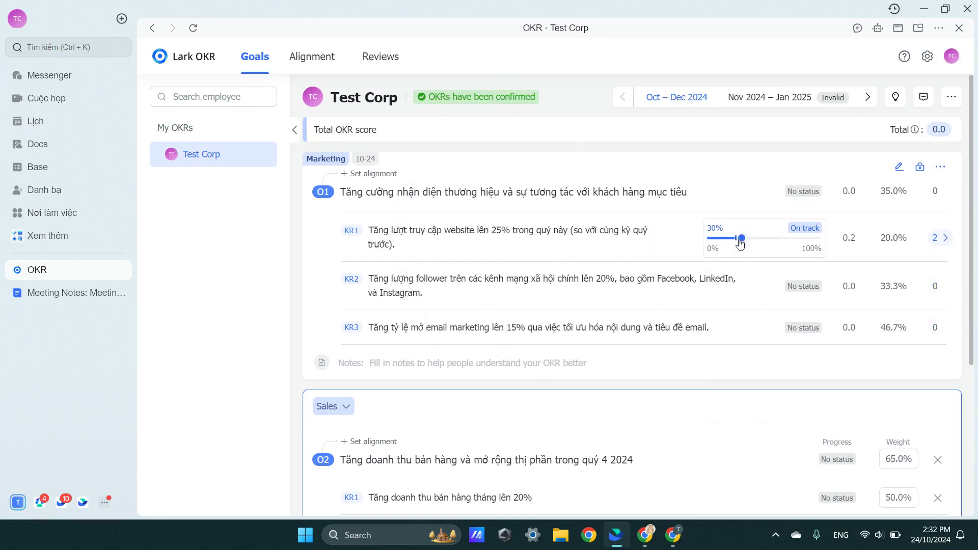
left_click_drag(739, 243, 769, 244)
left_click(743, 197)
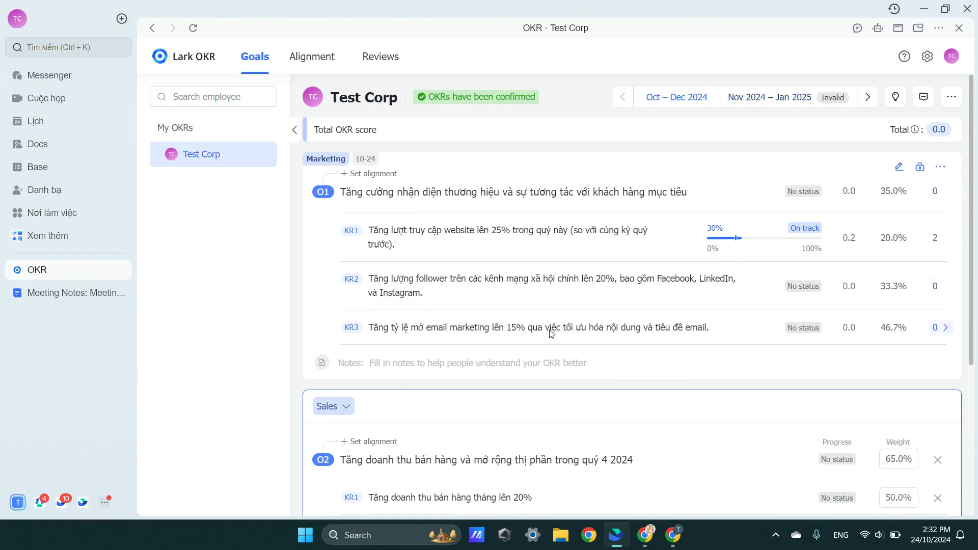
- Publish the Sales objective with its two key results
scroll(531, 357, "down", 1)
scroll(531, 361, "down", 3)
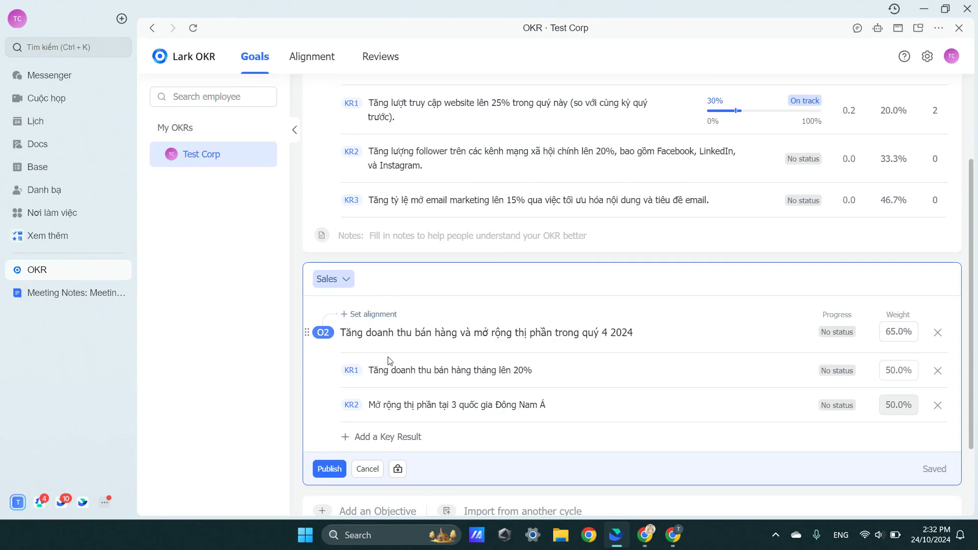
left_click(335, 468)
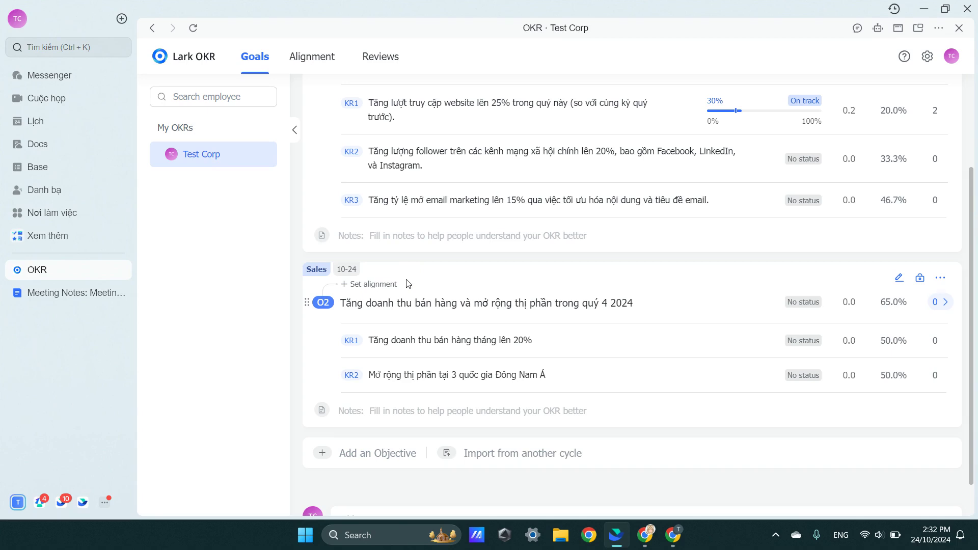
- Open the OKR permission settings and set the initial permission for OKRs of all cycles to "Visible to leaders only"
left_click(919, 278)
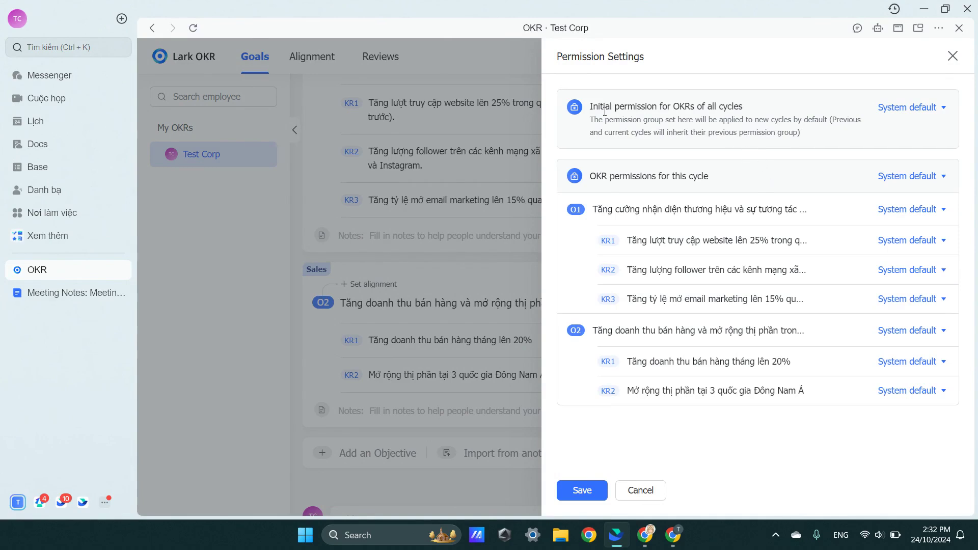
left_click_drag(591, 107, 659, 107)
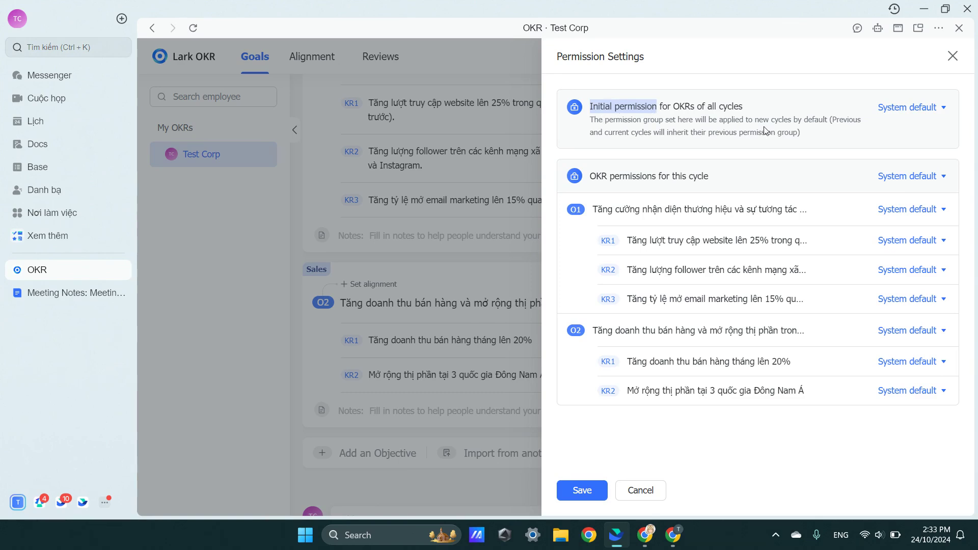
left_click(898, 108)
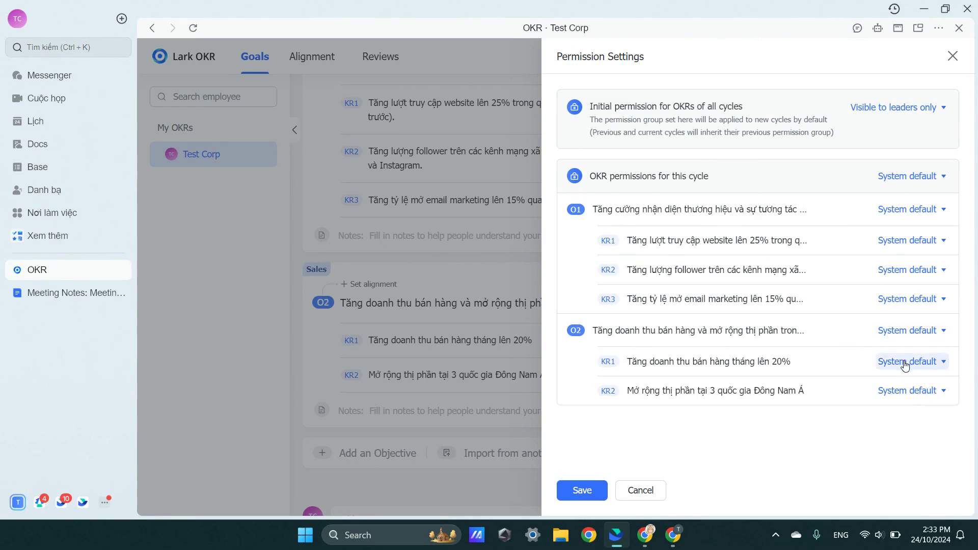
- Set the permission of all three Marketing key results under O1 to "Visible to leaders only"
left_click(892, 241)
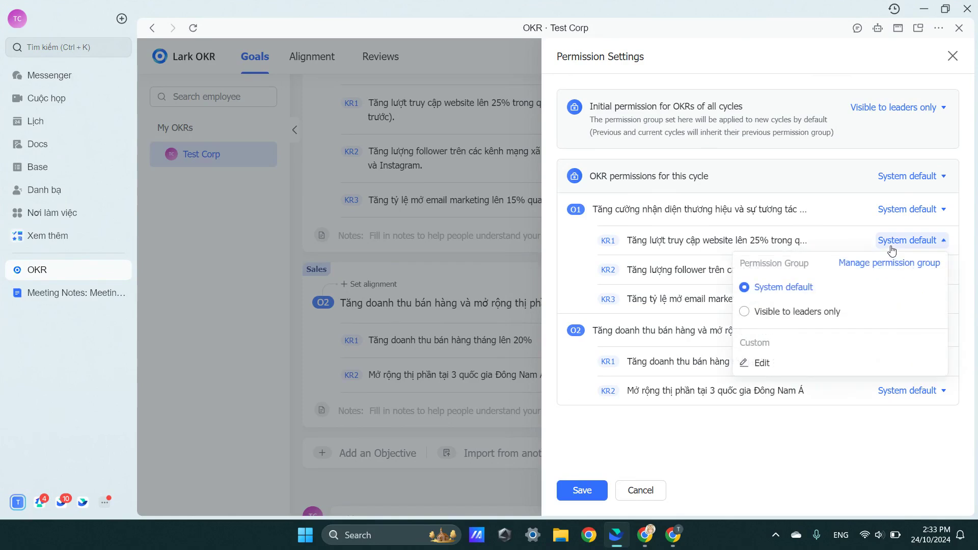
left_click(817, 311)
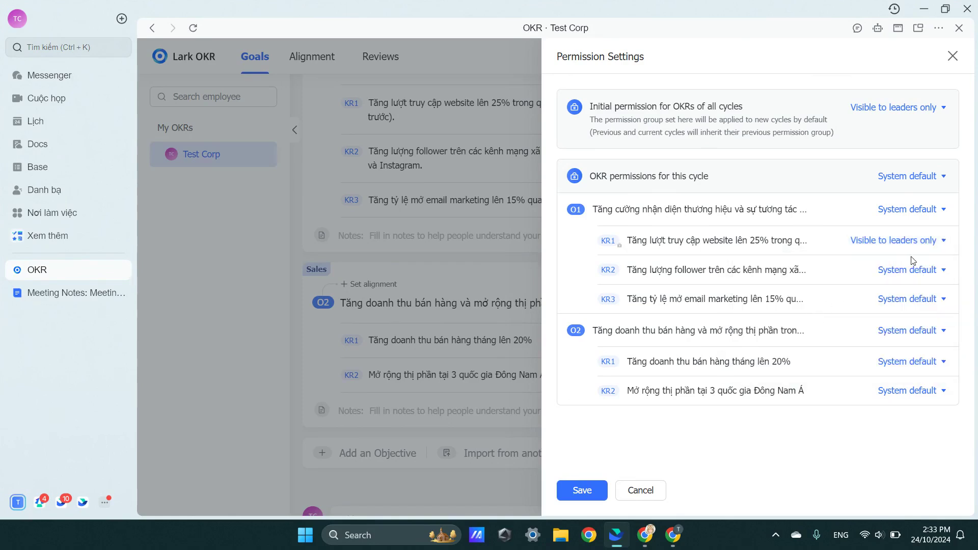
left_click(912, 270)
left_click(838, 336)
left_click(899, 298)
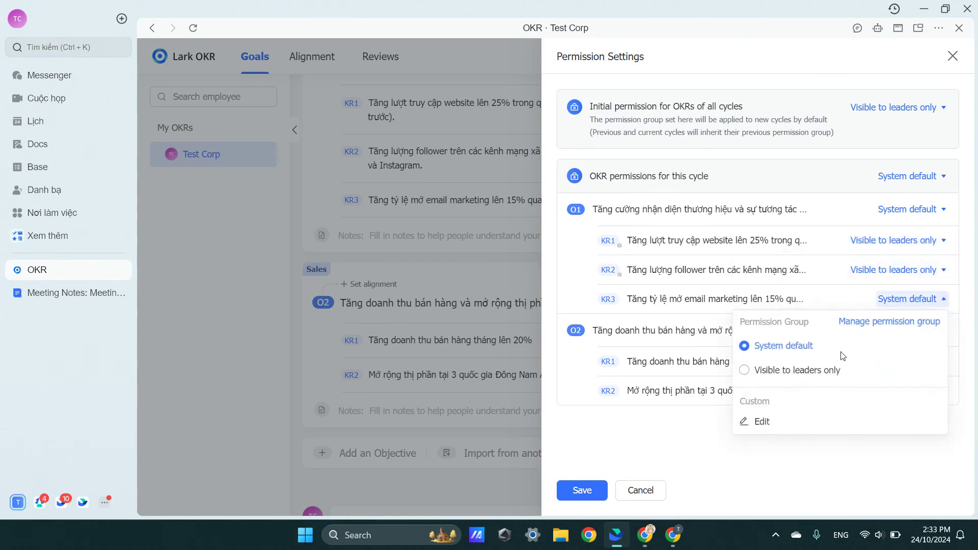
left_click(823, 369)
- Set both Sales key results under O2 to "Visible to leaders only" and save the permission settings
left_click(904, 363)
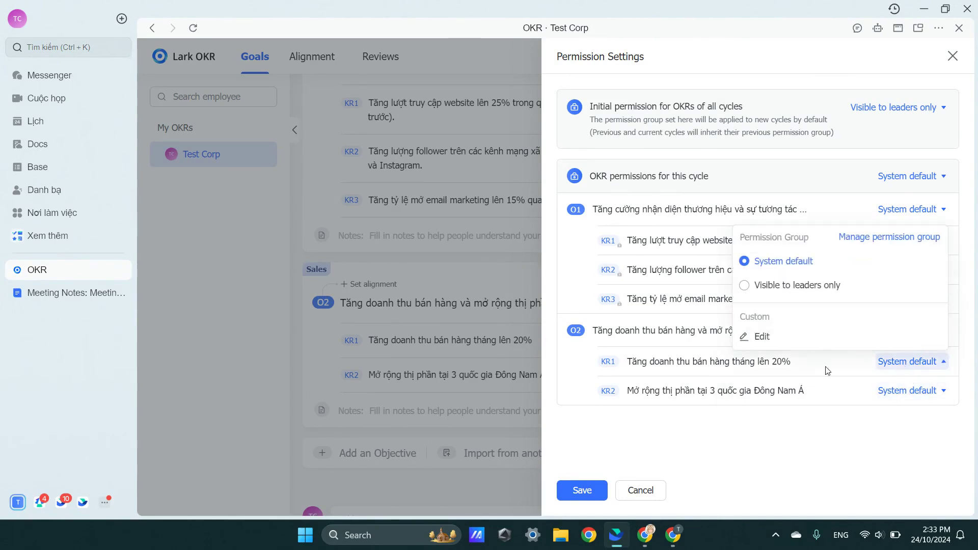
left_click(817, 289)
left_click(906, 388)
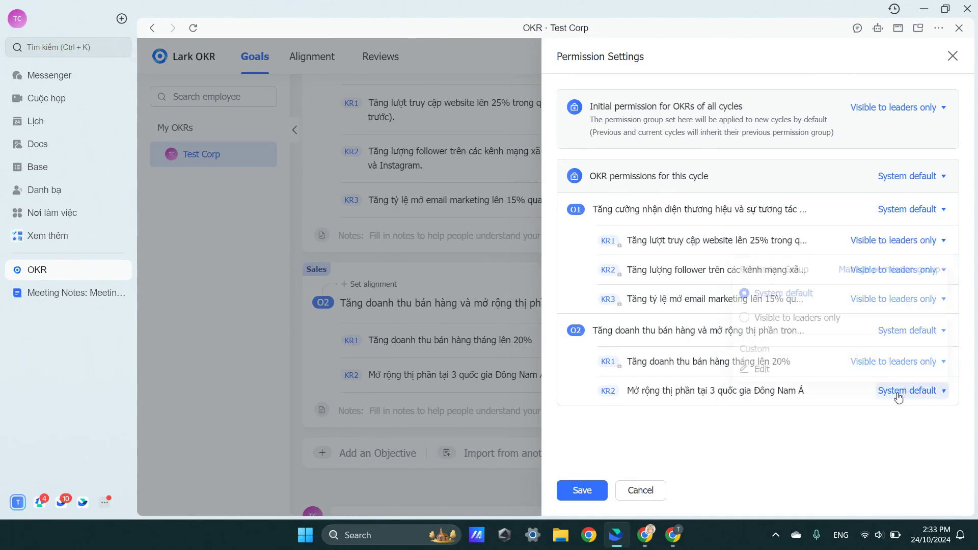
left_click(828, 314)
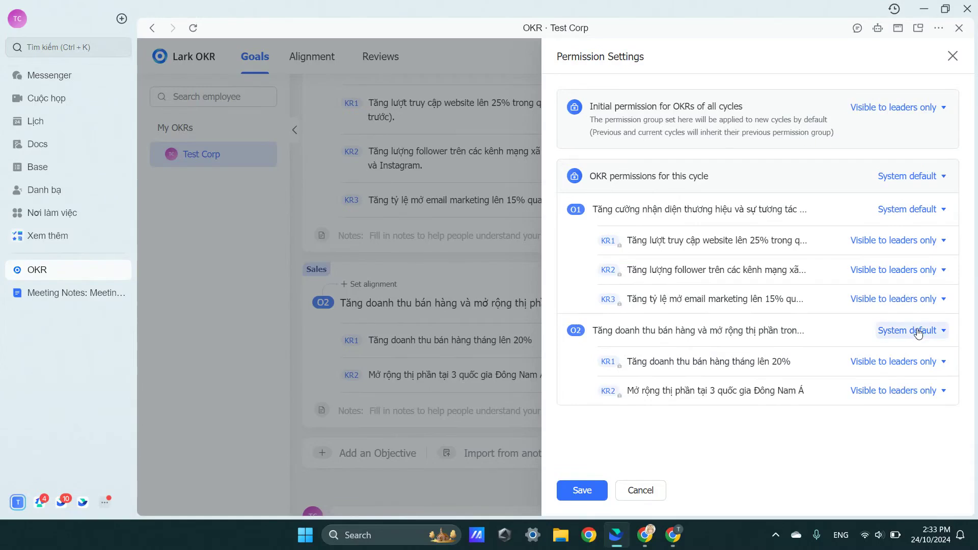
left_click(918, 334)
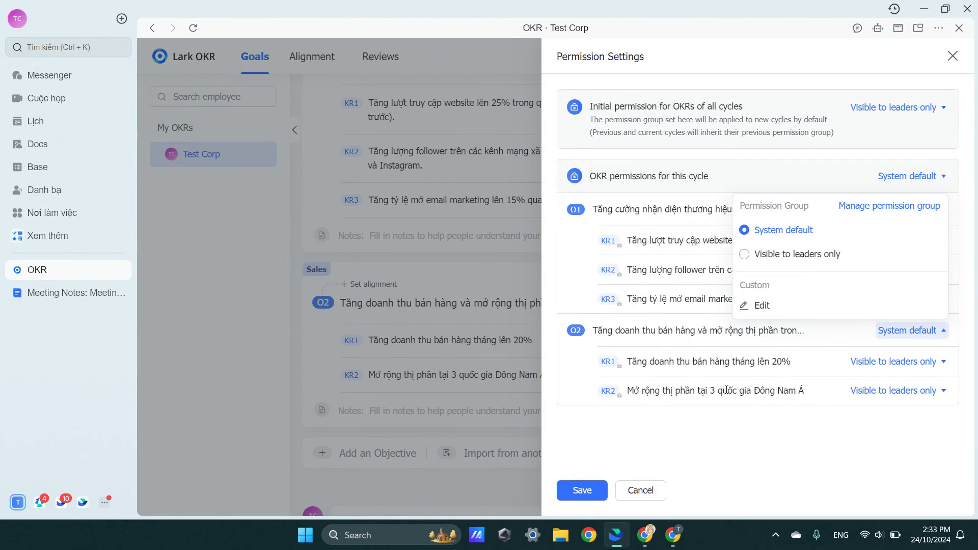
left_click(748, 420)
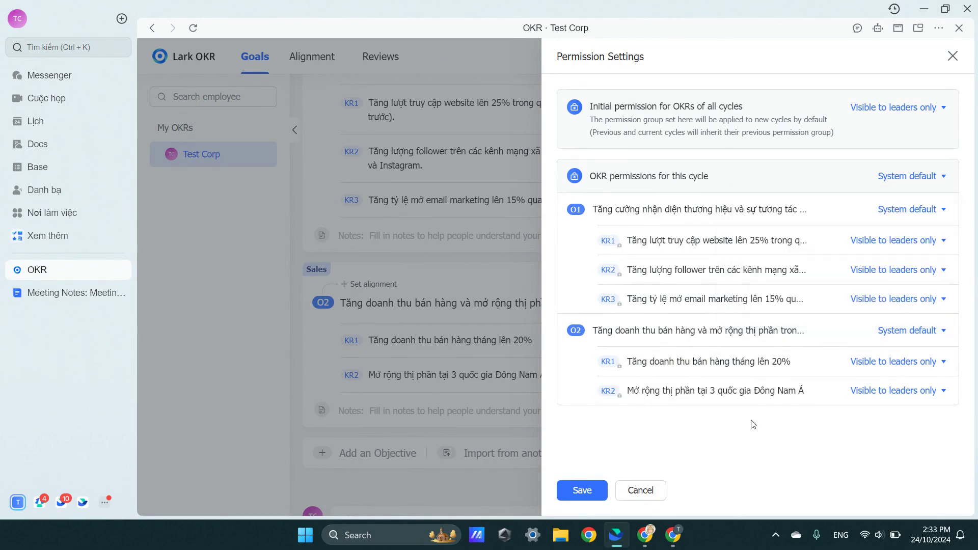
left_click(596, 490)
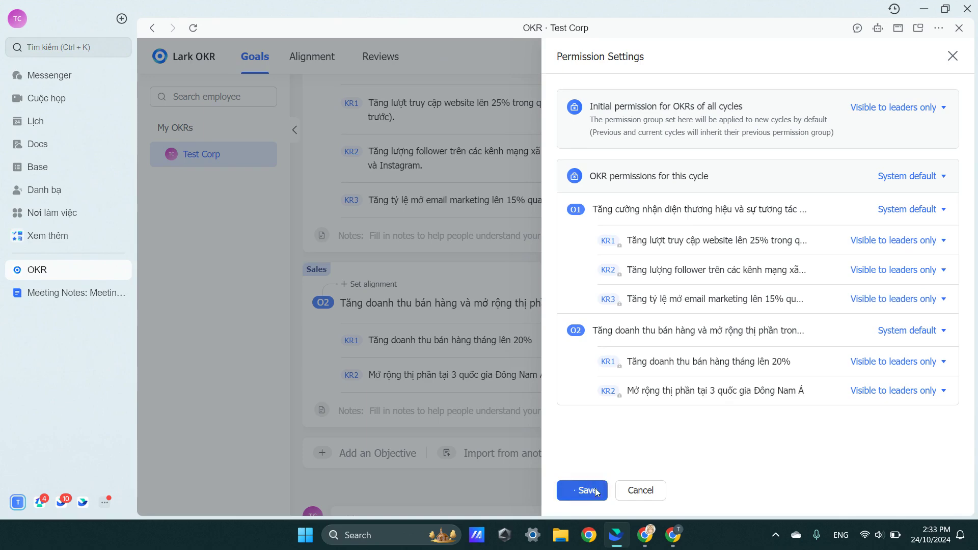